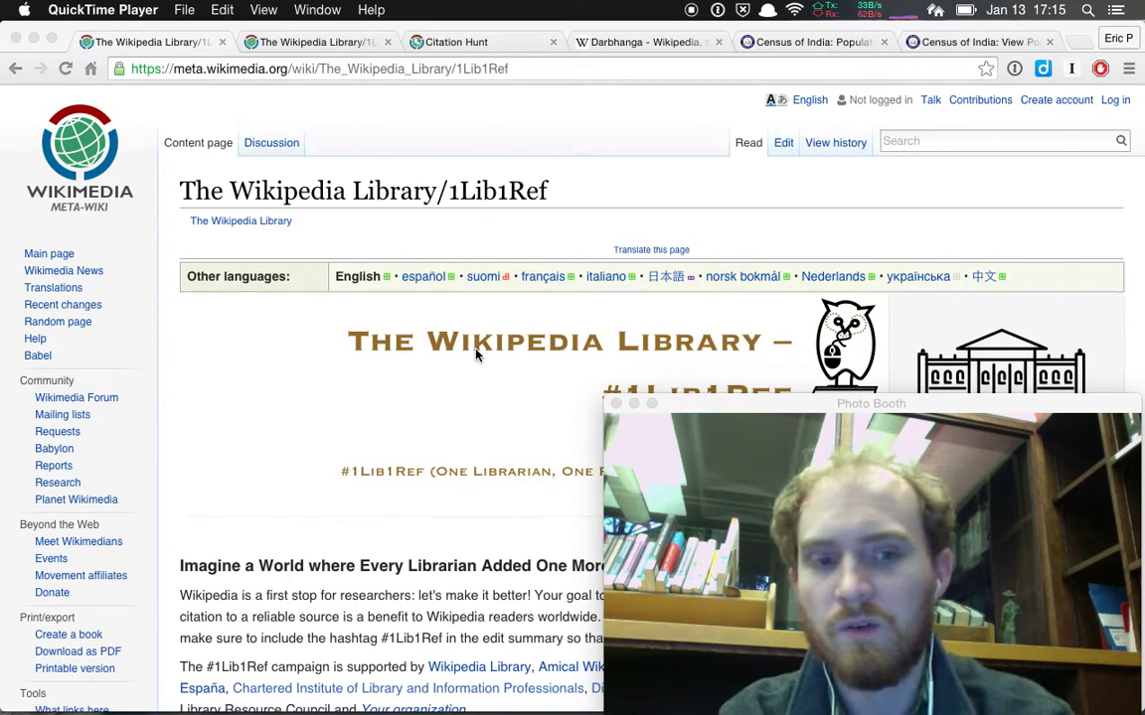
# Bring the Chrome window showing the #1Lib1Ref campaign page in front of QuickTime Player
pyautogui.click(462, 410)
# Scroll to 'How to Participate: Five Basic Steps' and open the Filling a 'Citation Needed' guide
pyautogui.scroll(-5, 462, 410)
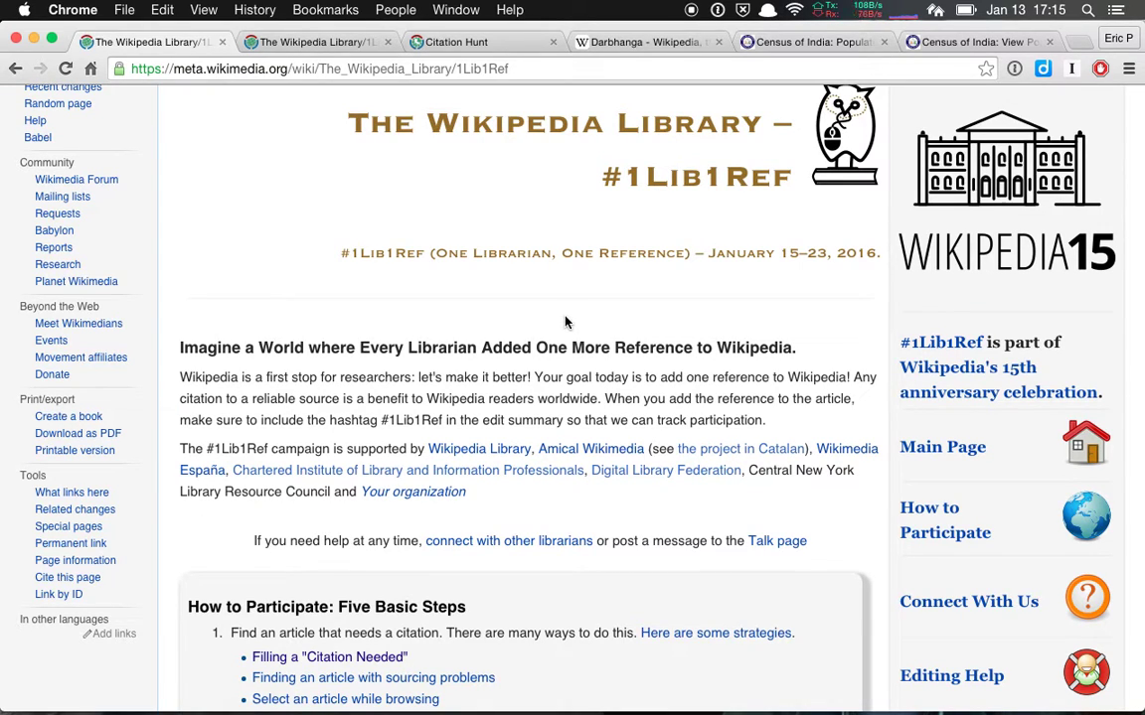
pyautogui.scroll(-5, 564, 321)
pyautogui.scroll(-2, 566, 316)
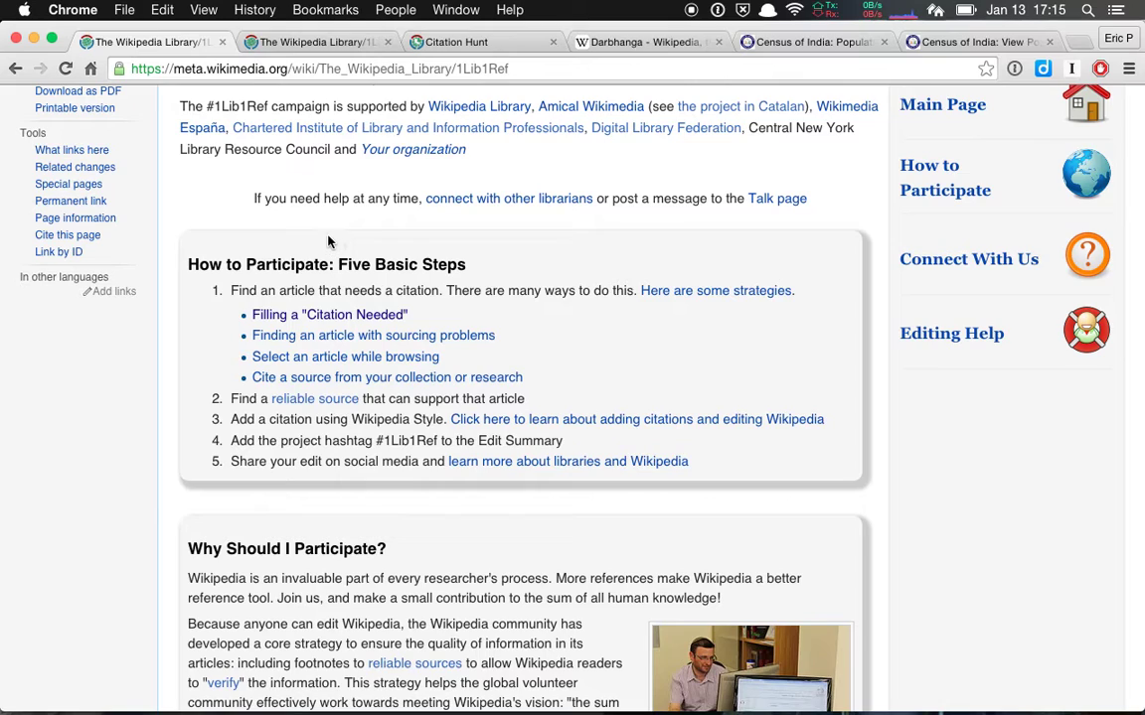
pyautogui.keyDown('super'); pyautogui.click(332, 316); pyautogui.keyUp('super')
pyautogui.hotkey('ctrl', 'Tab')
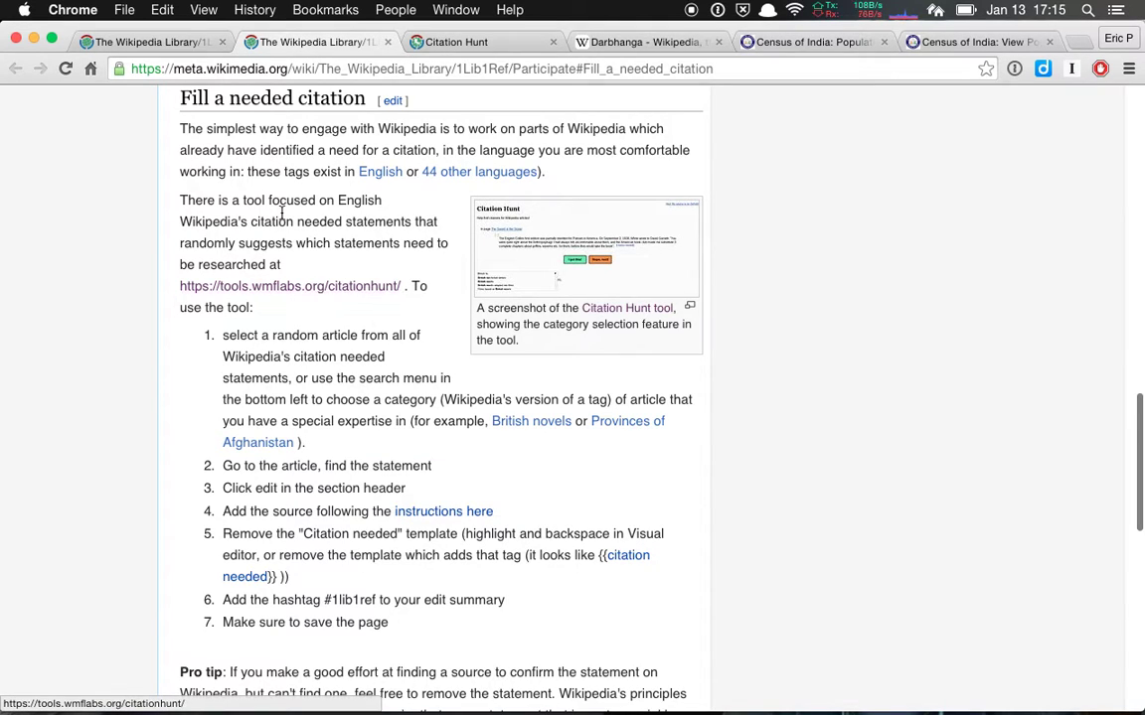
# Move from Citation Hunt's Darbhanga statement to the Darbhanga article's Demographics section
pyautogui.hotkey('ctrl', 'Tab')
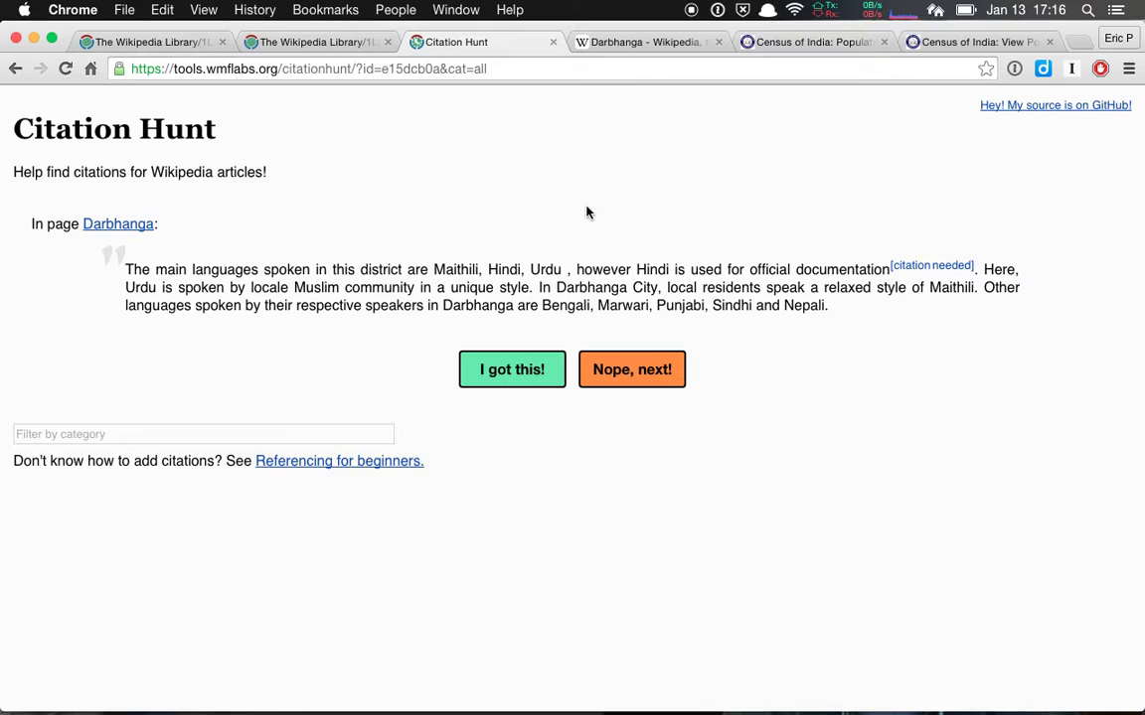
pyautogui.click(564, 270)
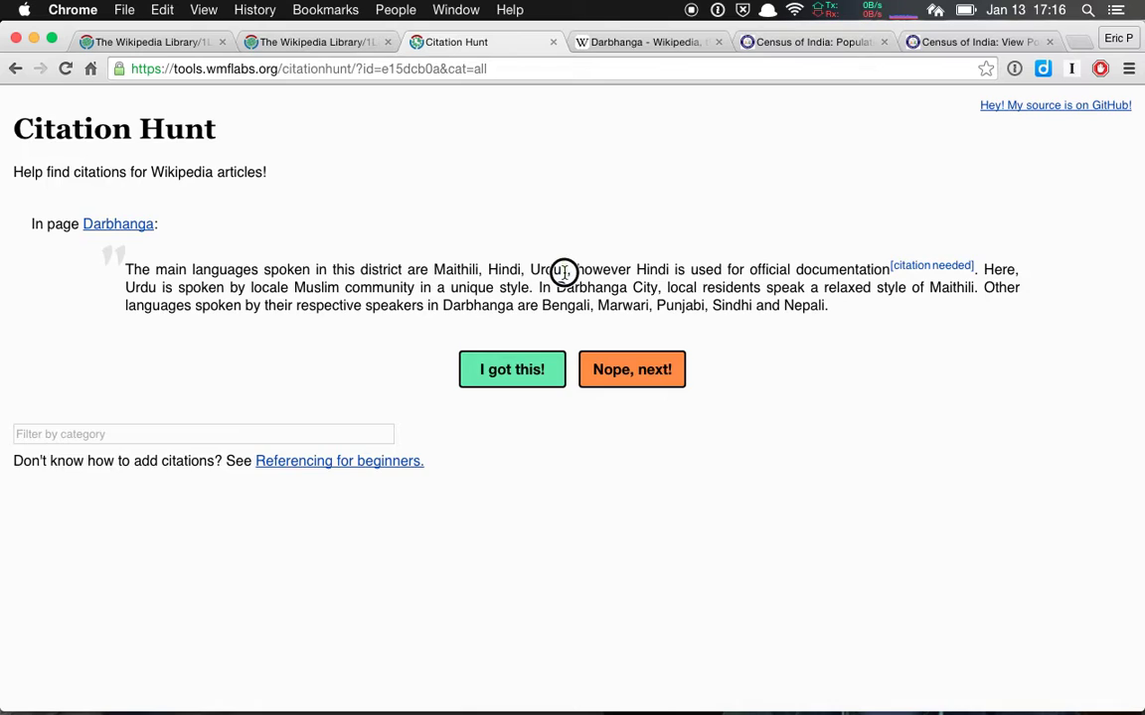
pyautogui.click(618, 49)
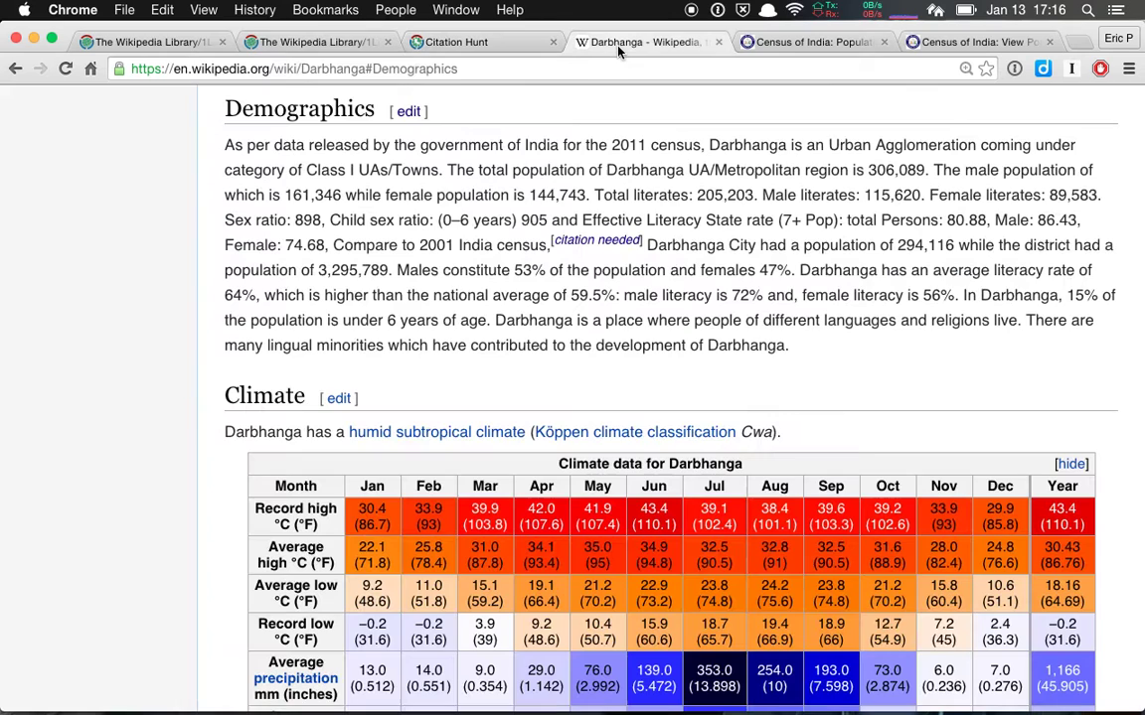
# Highlight the unsourced 2001 census sentence, then switch to the Census of India Population Finder
pyautogui.scroll(1, 630, 162)
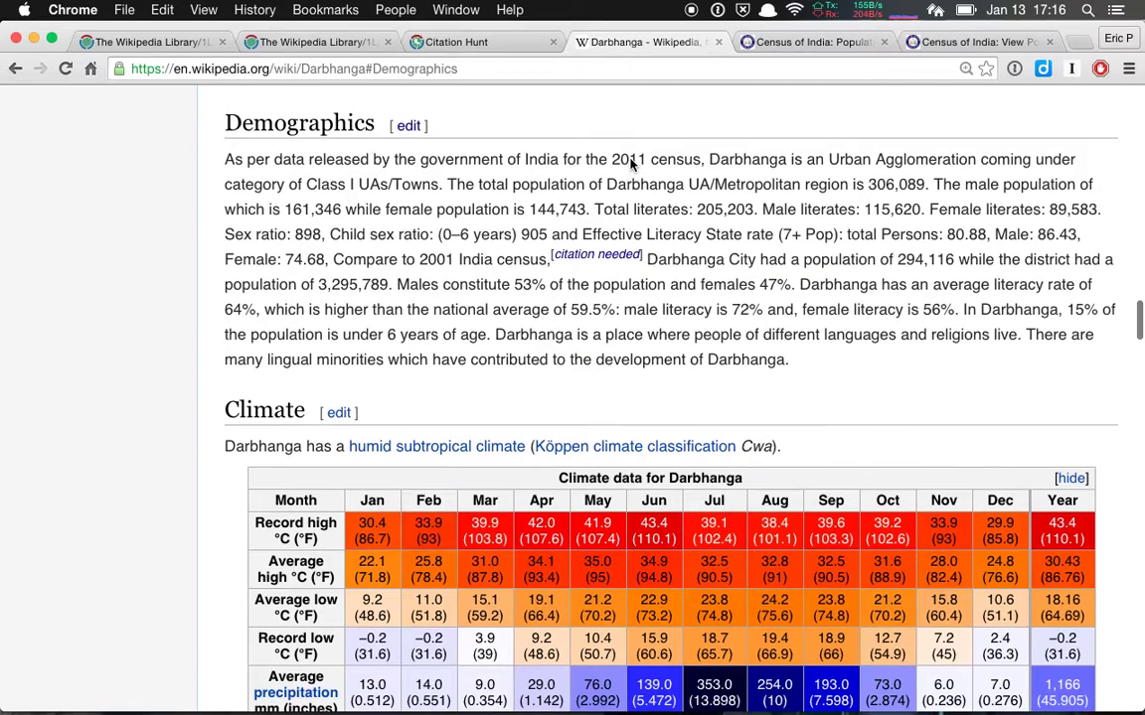
pyautogui.scroll(-1, 629, 164)
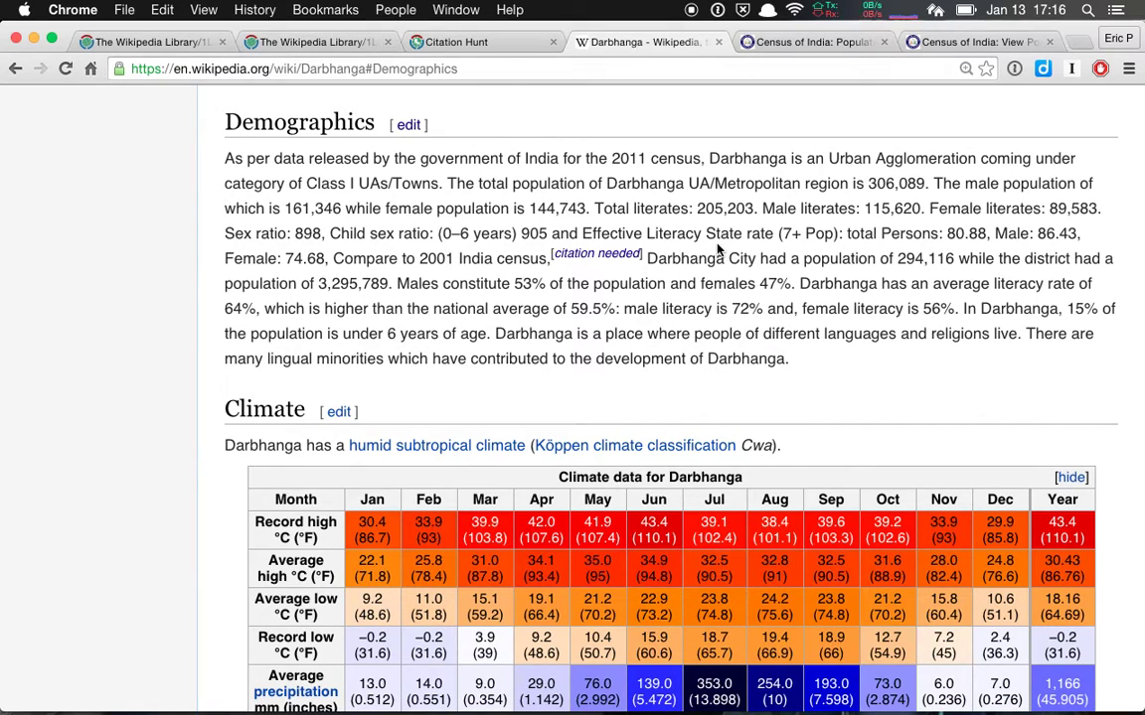
pyautogui.moveTo(334, 258); pyautogui.dragTo(490, 298)
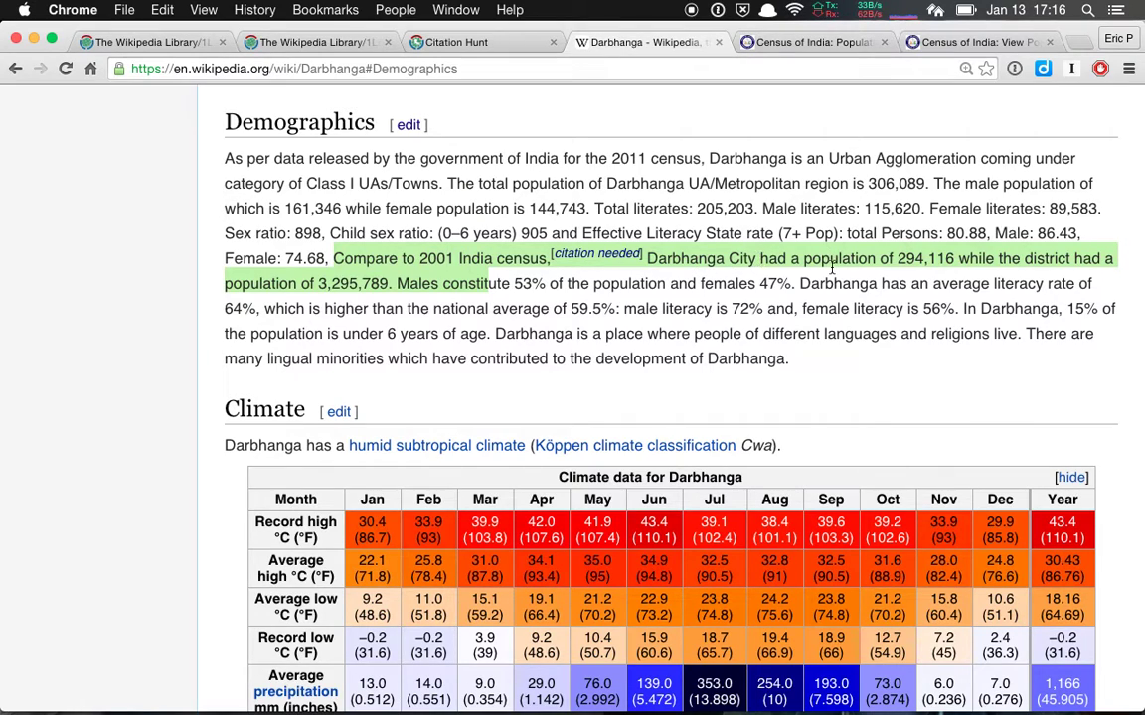
pyautogui.click(831, 266)
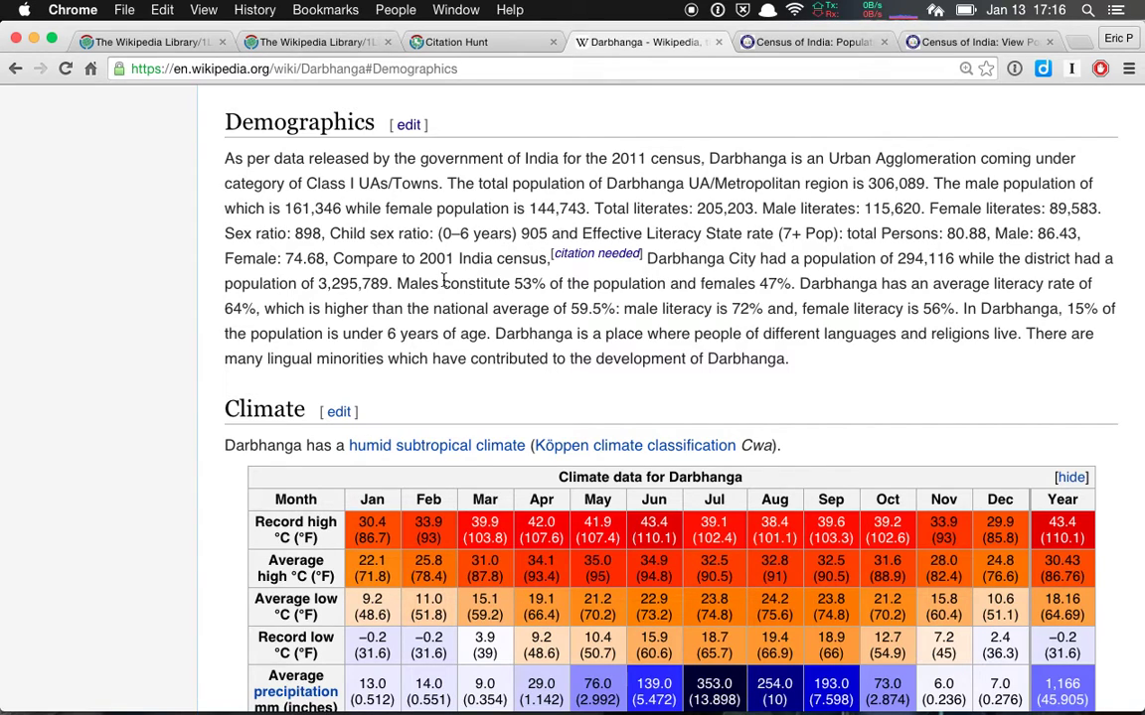
pyautogui.click(800, 42)
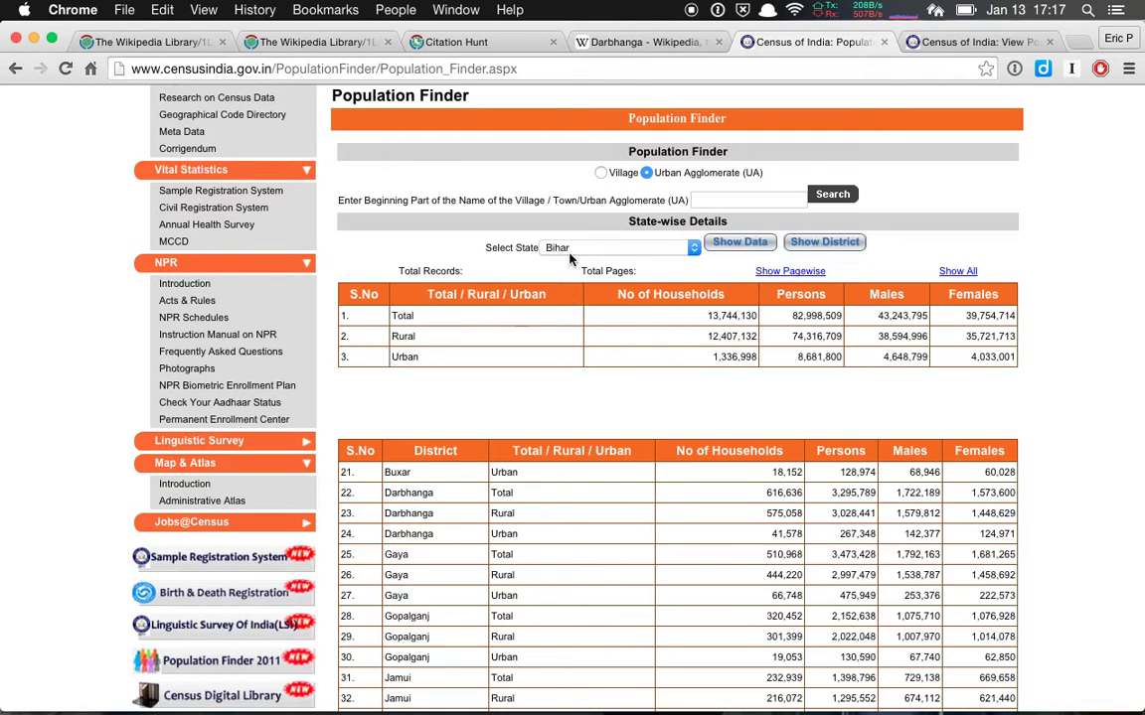
# Highlight Darbhanga's urban row (267,348 persons), then switch to the View Population Details page
pyautogui.scroll(-1, 541, 308)
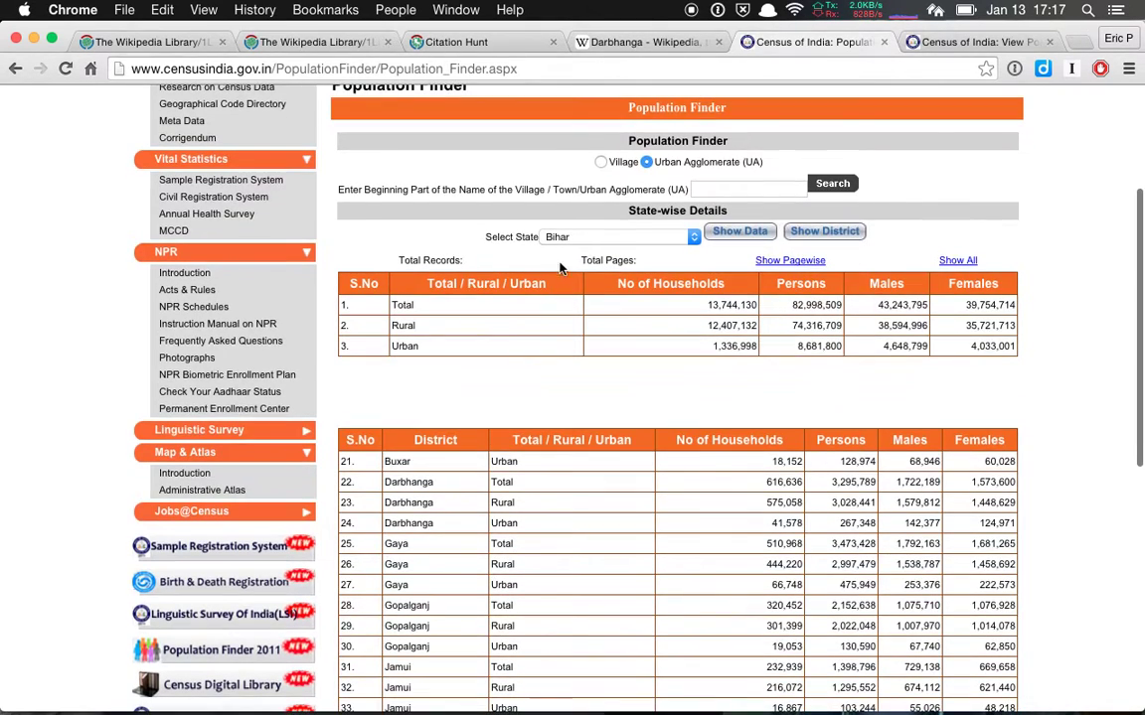
pyautogui.scroll(-4, 558, 343)
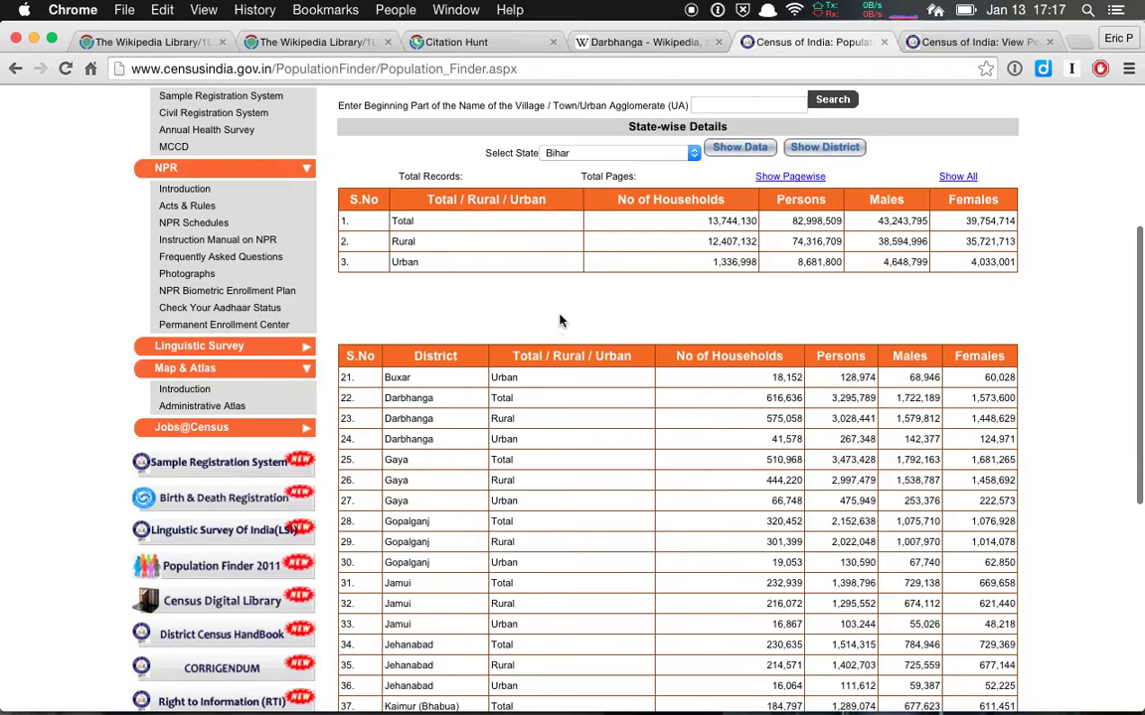
pyautogui.moveTo(382, 438); pyautogui.dragTo(894, 440)
pyautogui.click(894, 440)
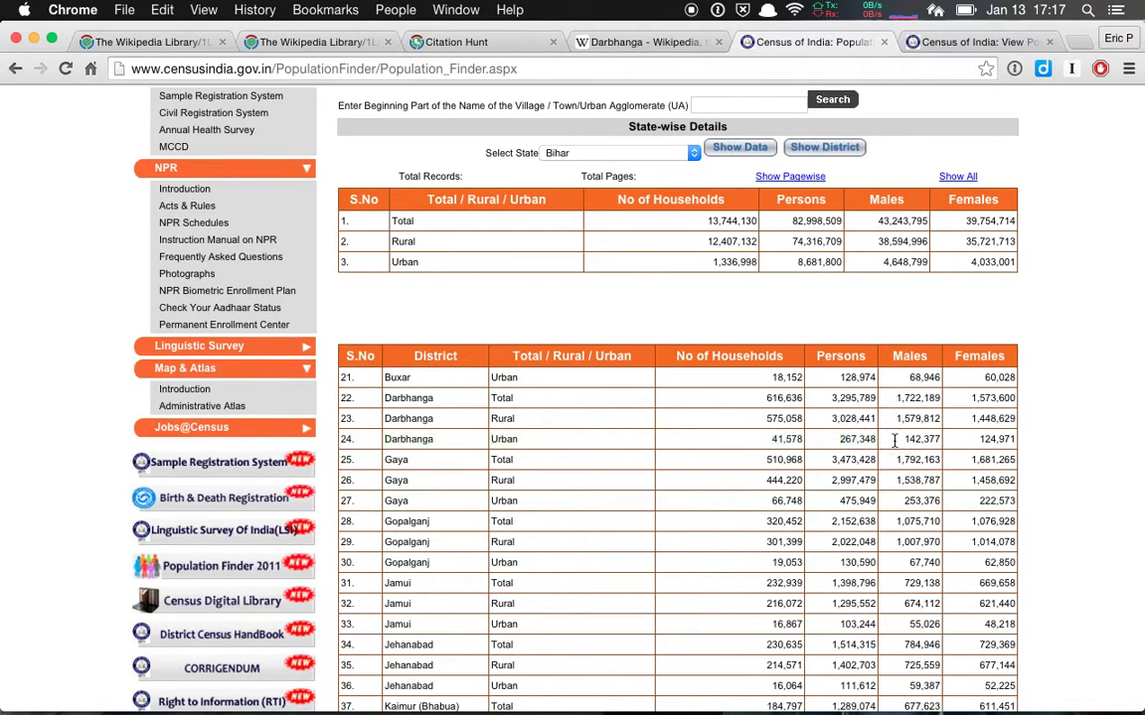
pyautogui.scroll(1, 726, 292)
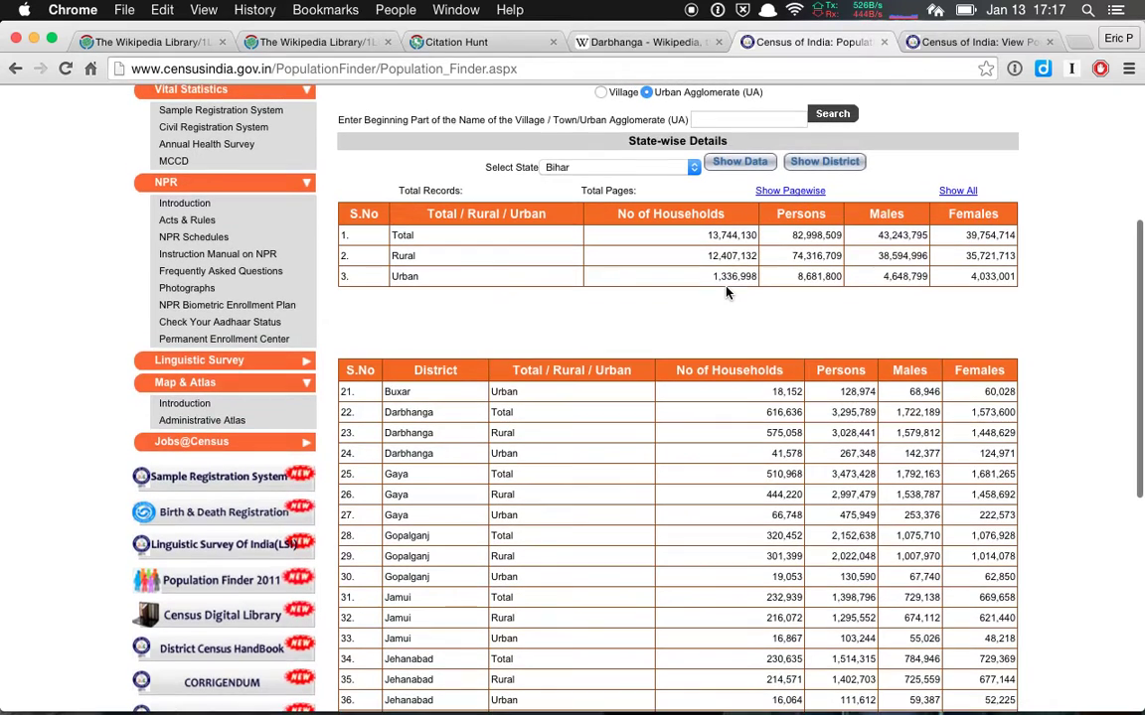
pyautogui.scroll(-2, 676, 117)
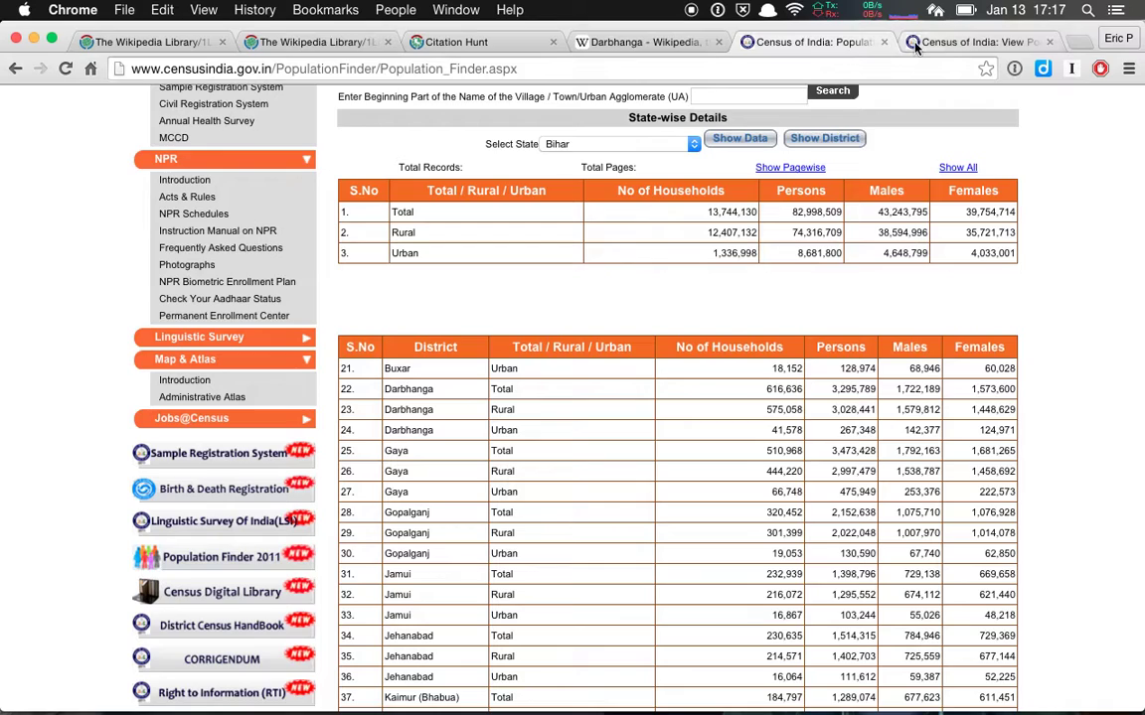
pyautogui.click(916, 47)
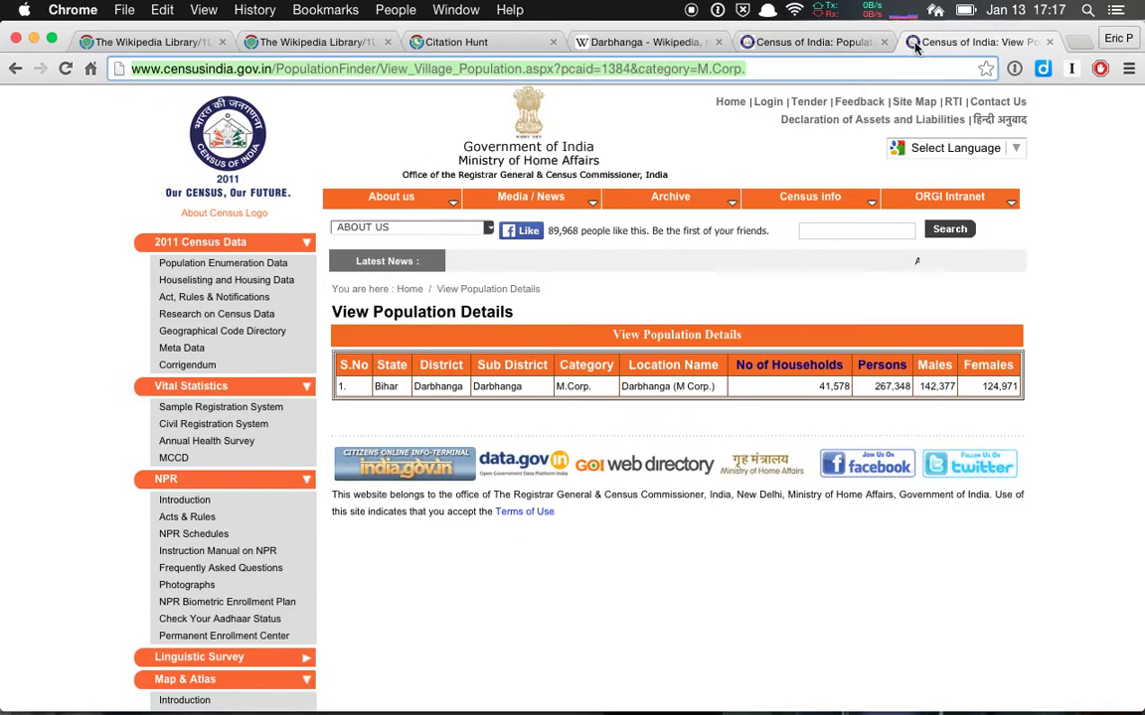
# Load the Darbhanga municipal corporation population page, check the Bihar district table, then return to Demographics
pyautogui.click(529, 303)
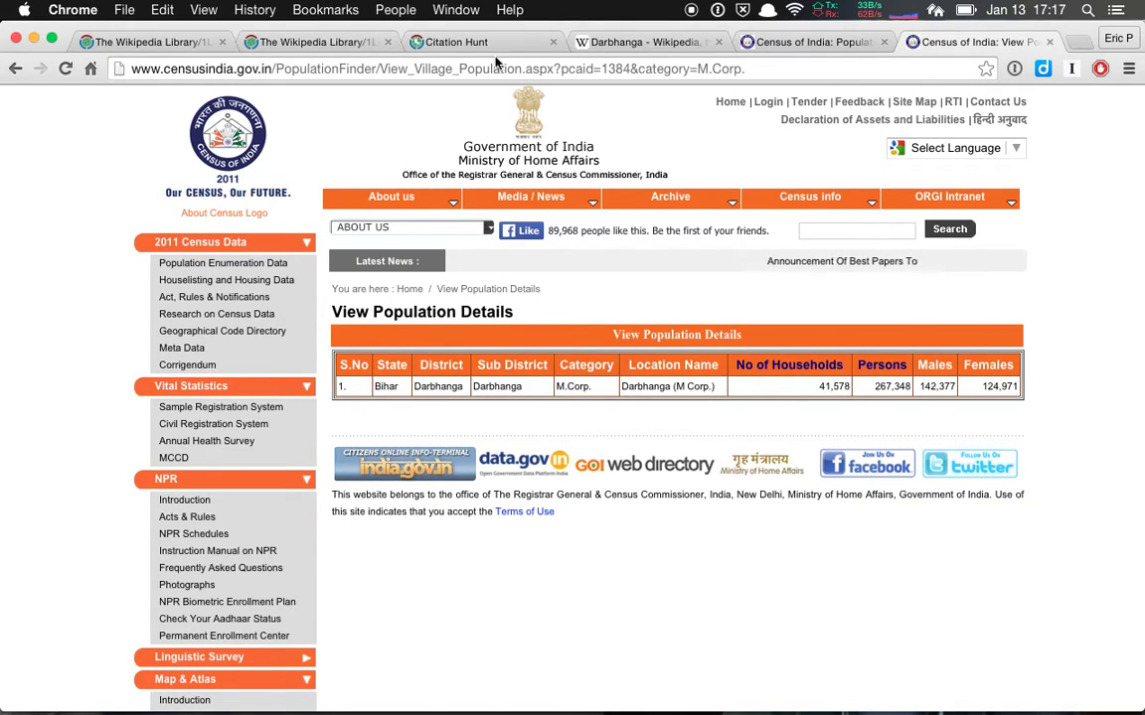
pyautogui.click(449, 67)
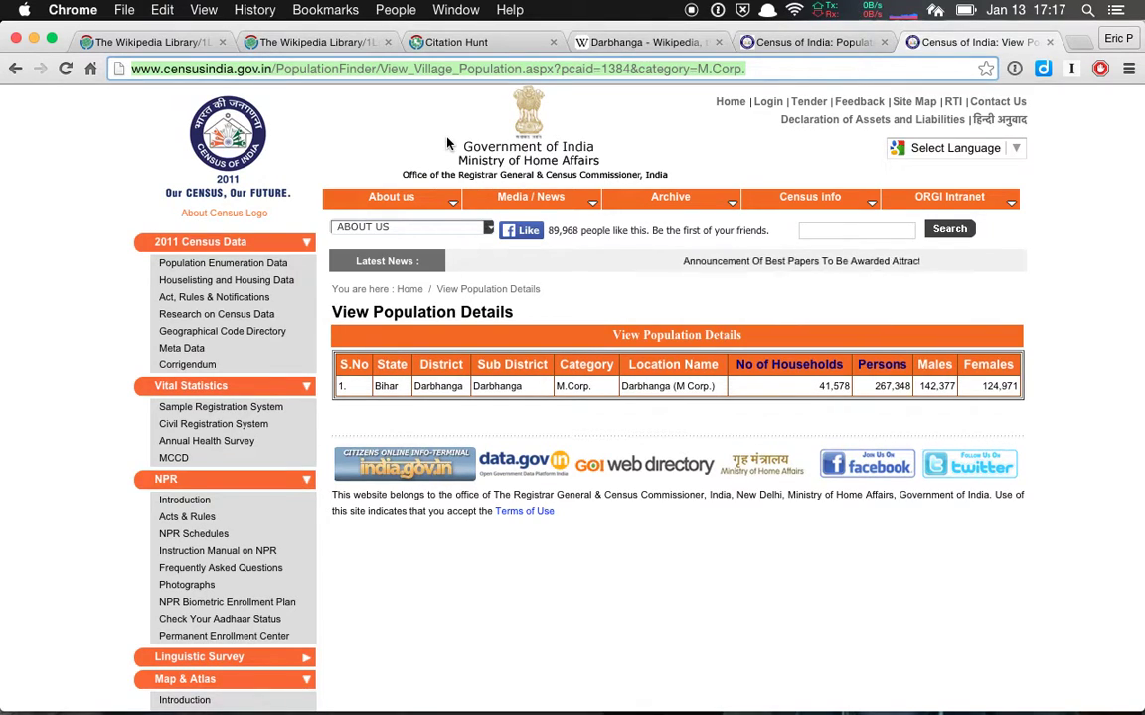
pyautogui.write('http://www.censusindia.gov.in/PopulationFinder/View_Village_Population.aspx?pcaid=1384&category=M.Corp.')
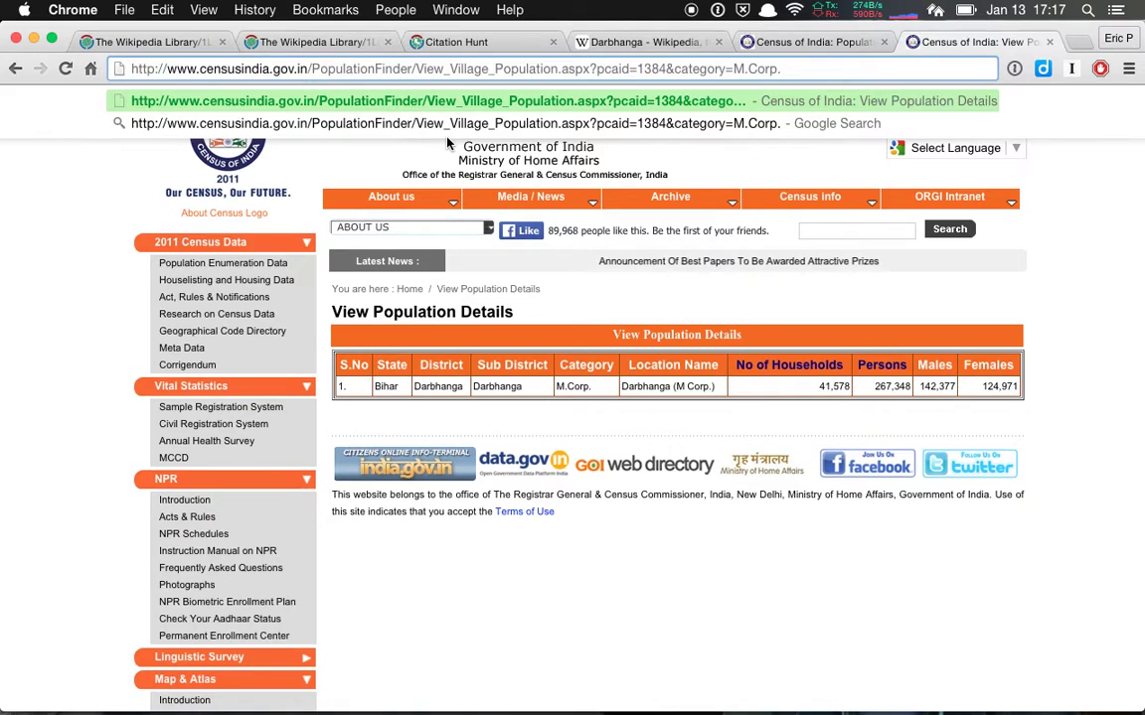
pyautogui.press('Return')
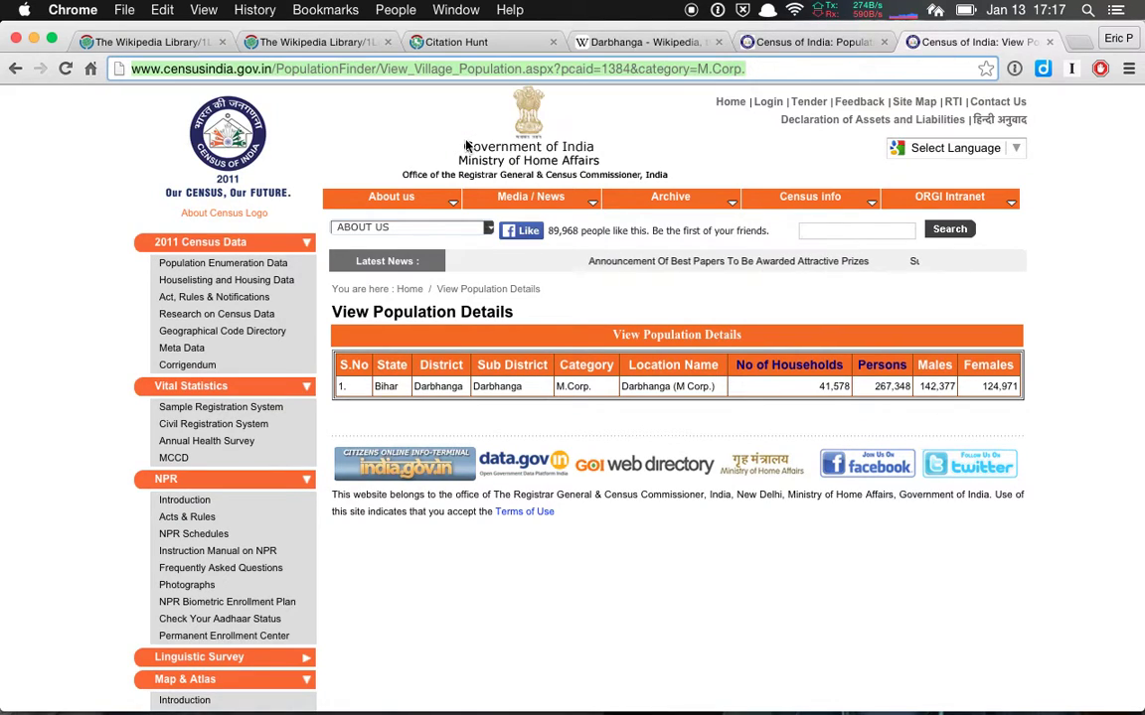
pyautogui.click(735, 304)
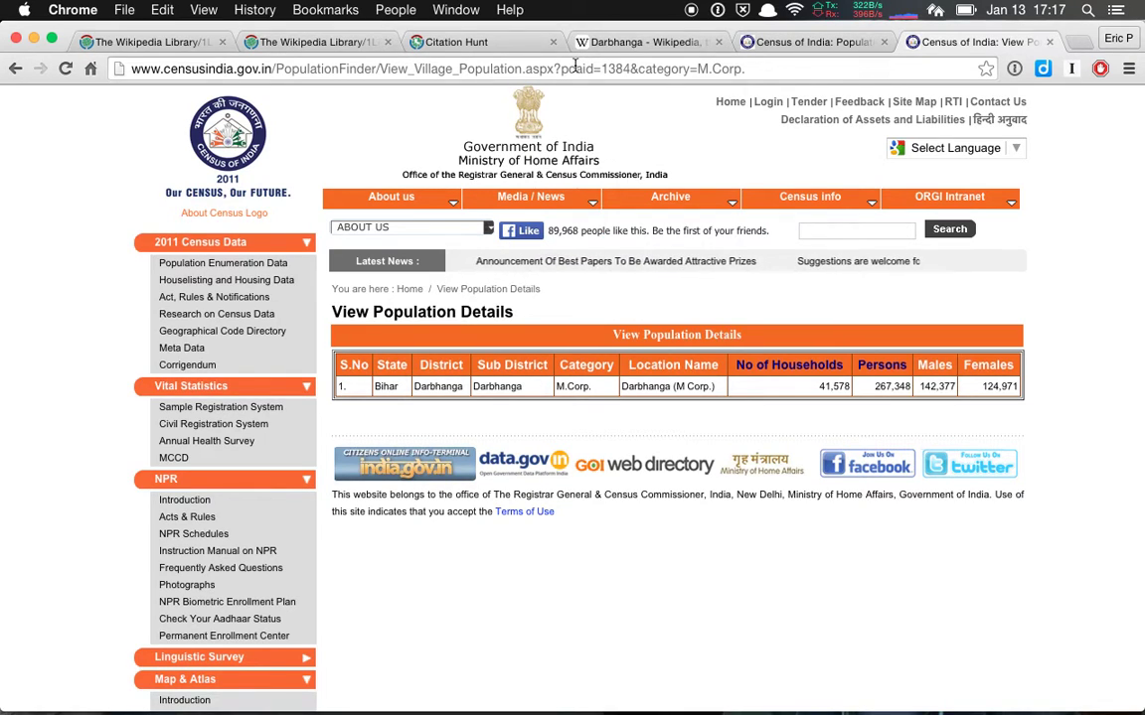
pyautogui.click(752, 44)
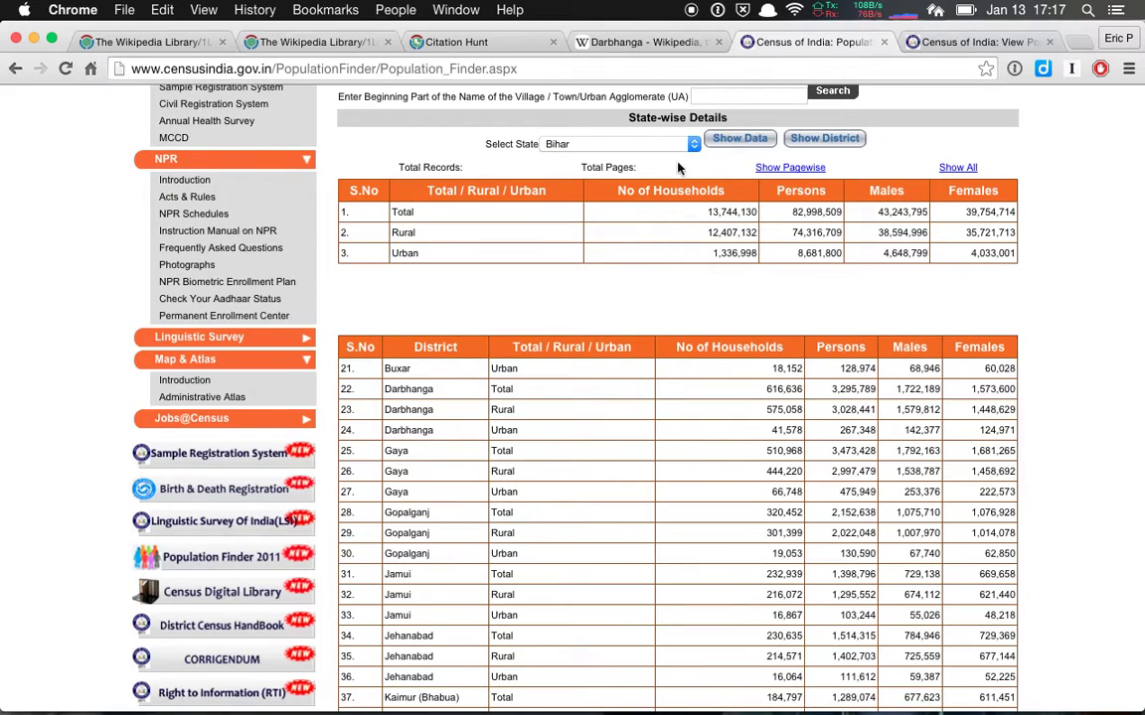
pyautogui.click(610, 45)
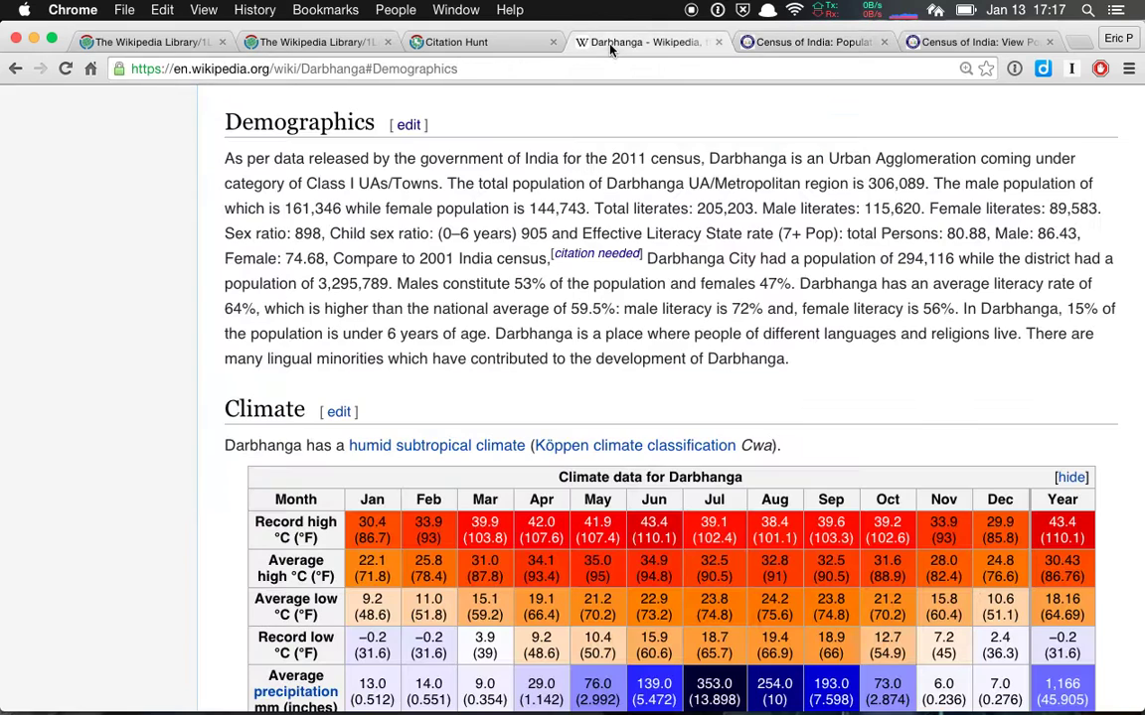
pyautogui.moveTo(516, 234); pyautogui.dragTo(569, 293)
pyautogui.click(570, 293)
pyautogui.scroll(2, 447, 232)
pyautogui.scroll(-2, 443, 236)
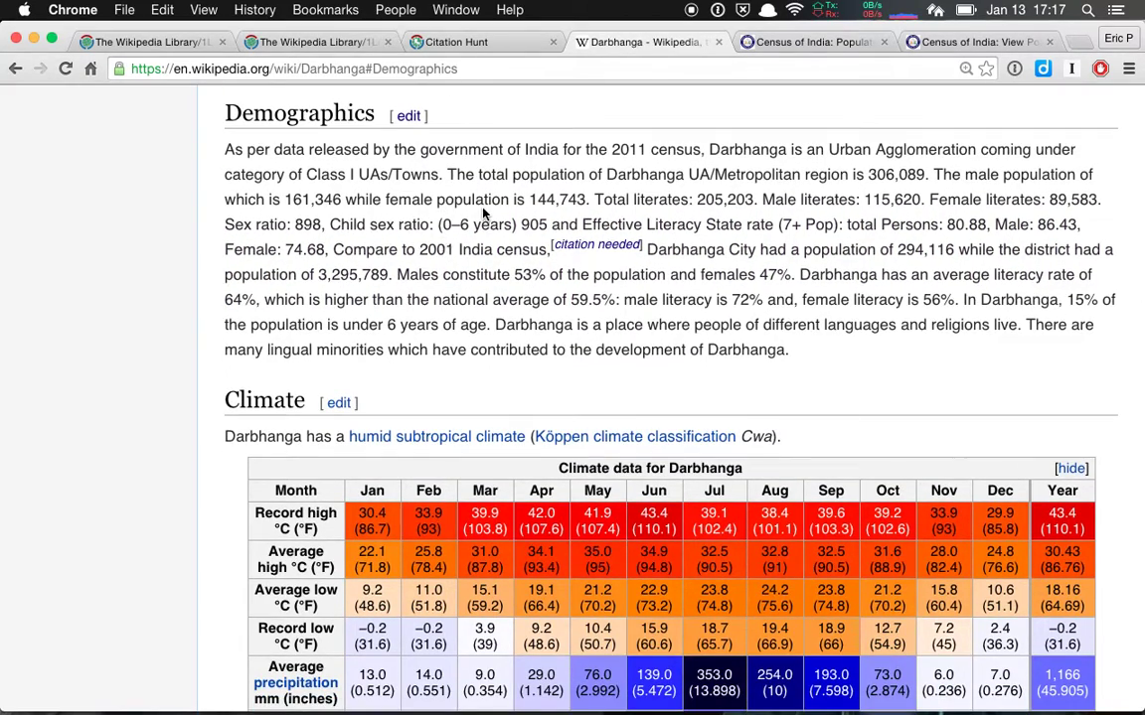
pyautogui.scroll(15, 484, 213)
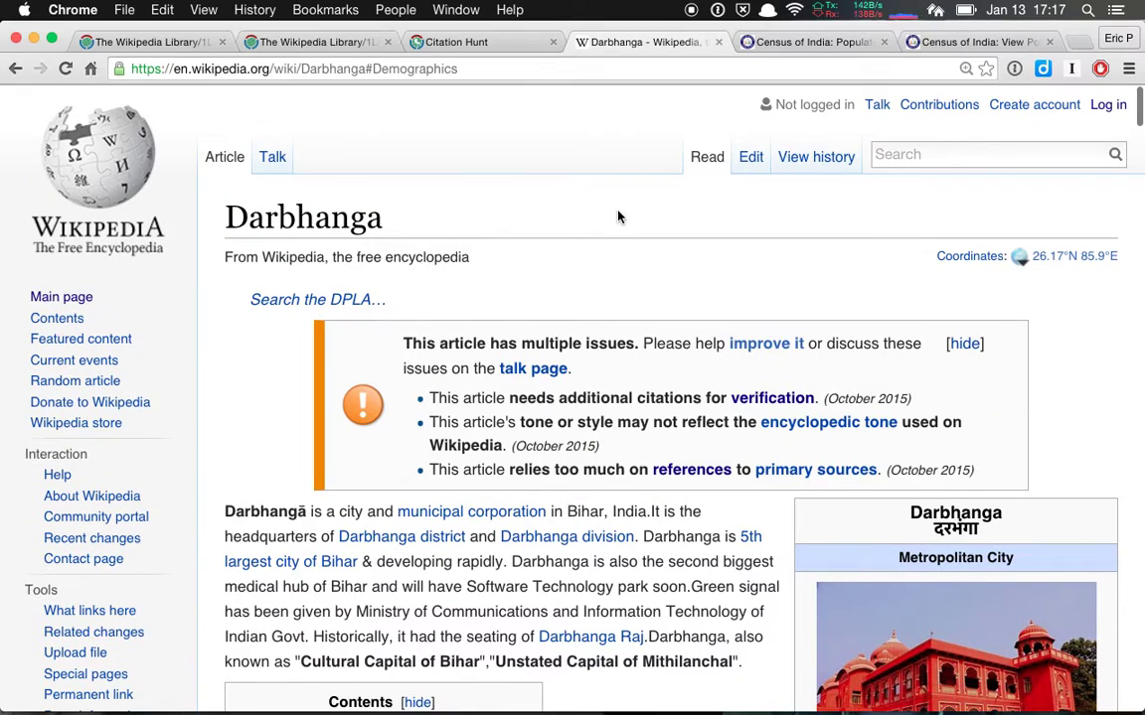
pyautogui.click(1105, 106)
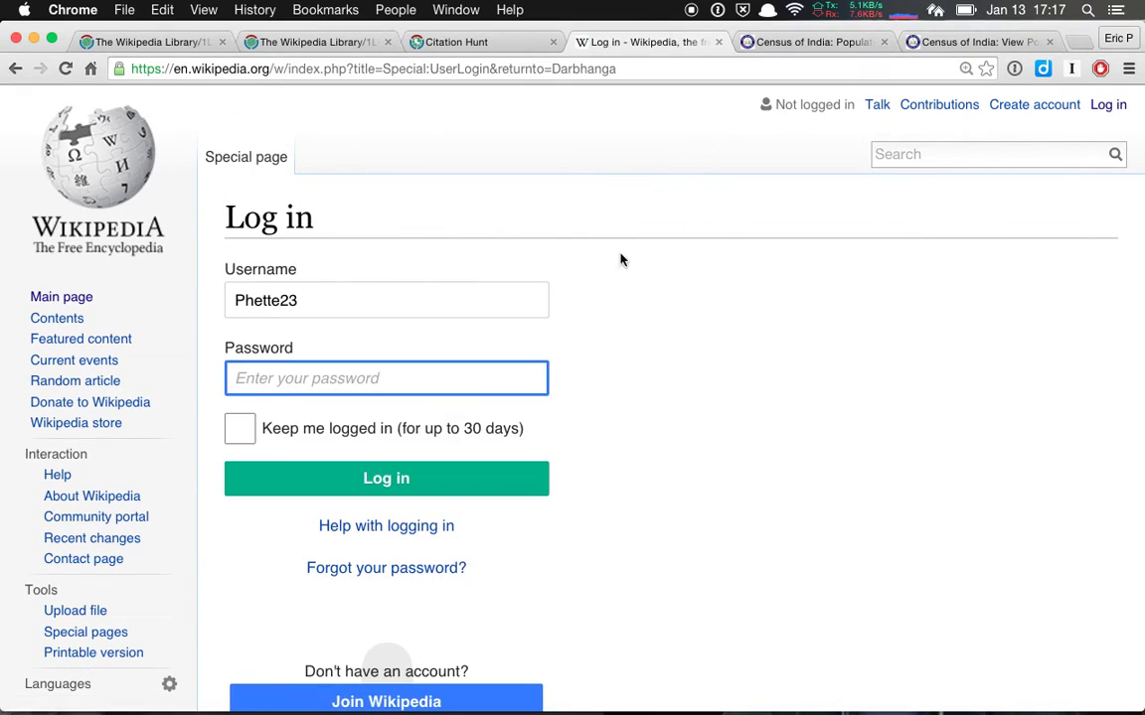
# Log in with 'Keep me logged in' ticked using the saved password
pyautogui.click(624, 275)
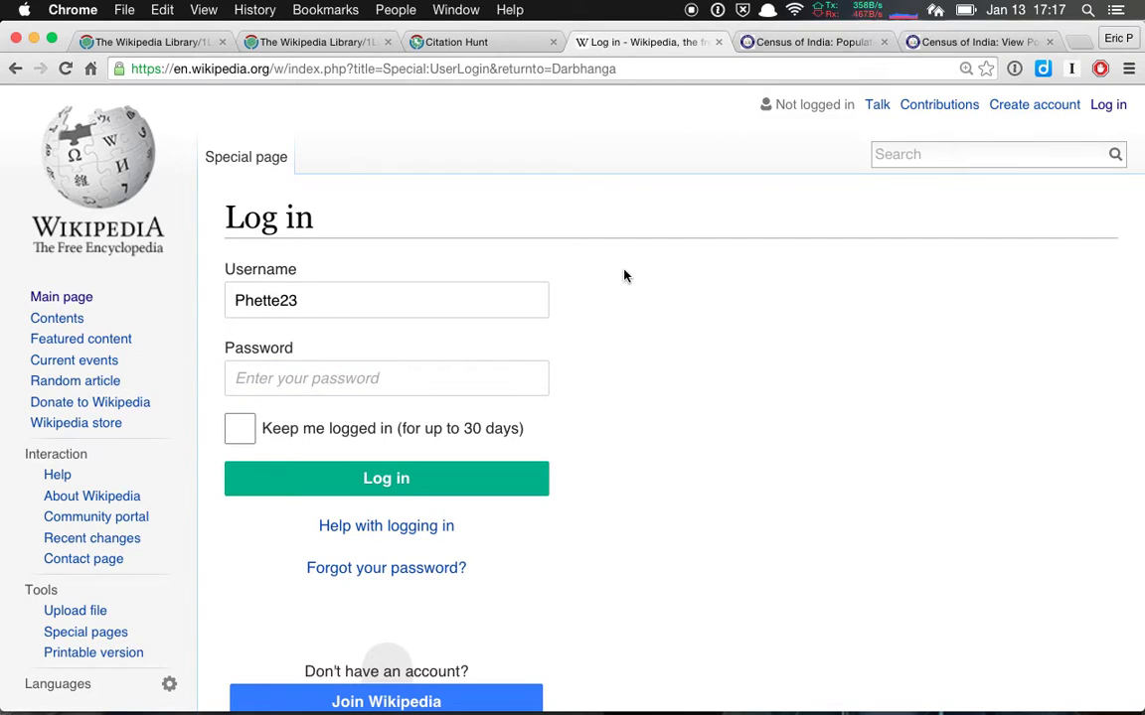
pyautogui.click(239, 428)
pyautogui.press('super+backslash')
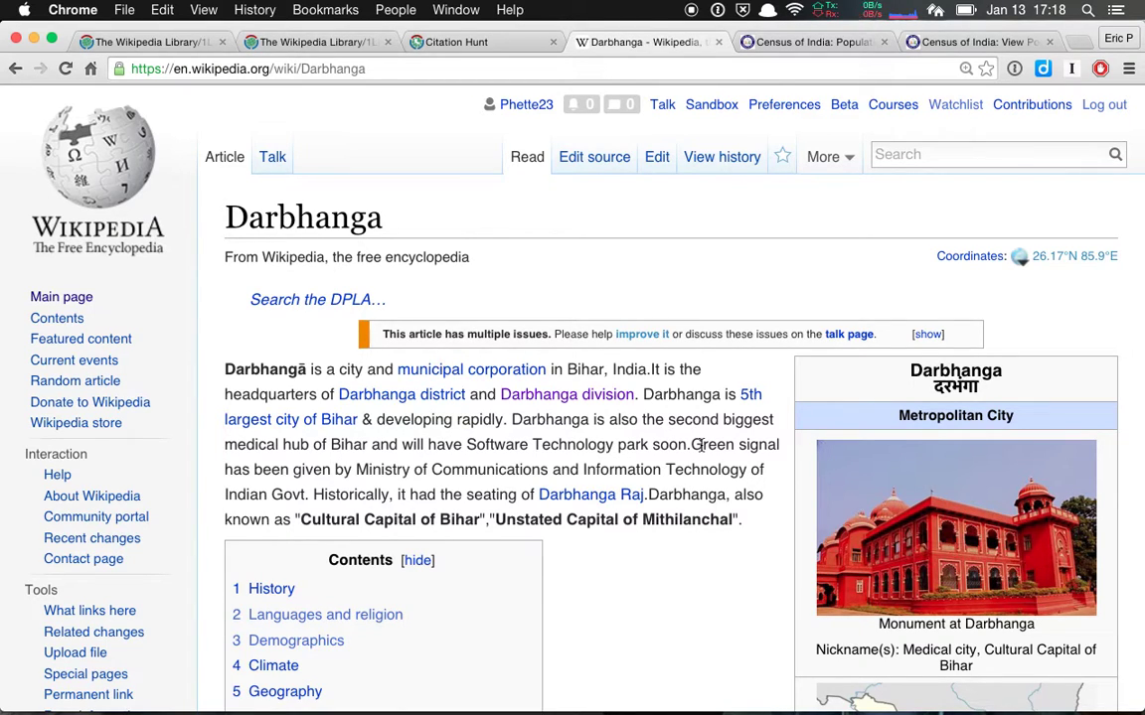
pyautogui.scroll(-5, 700, 446)
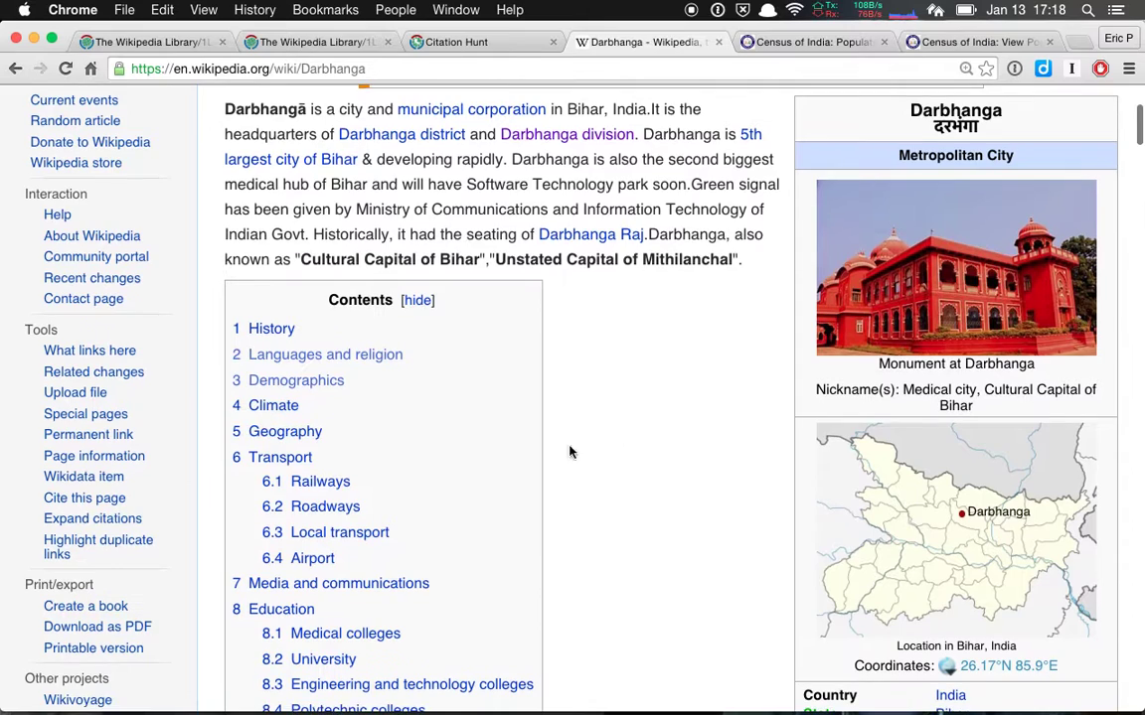
pyautogui.scroll(-1, 472, 468)
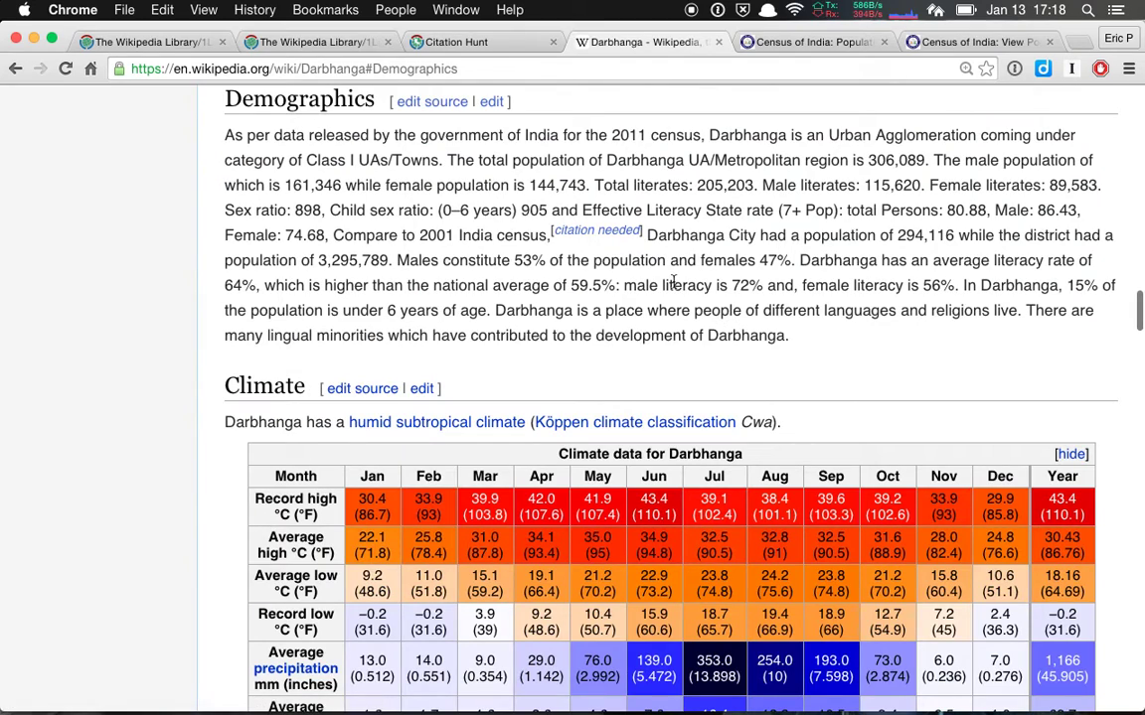
pyautogui.scroll(1, 673, 282)
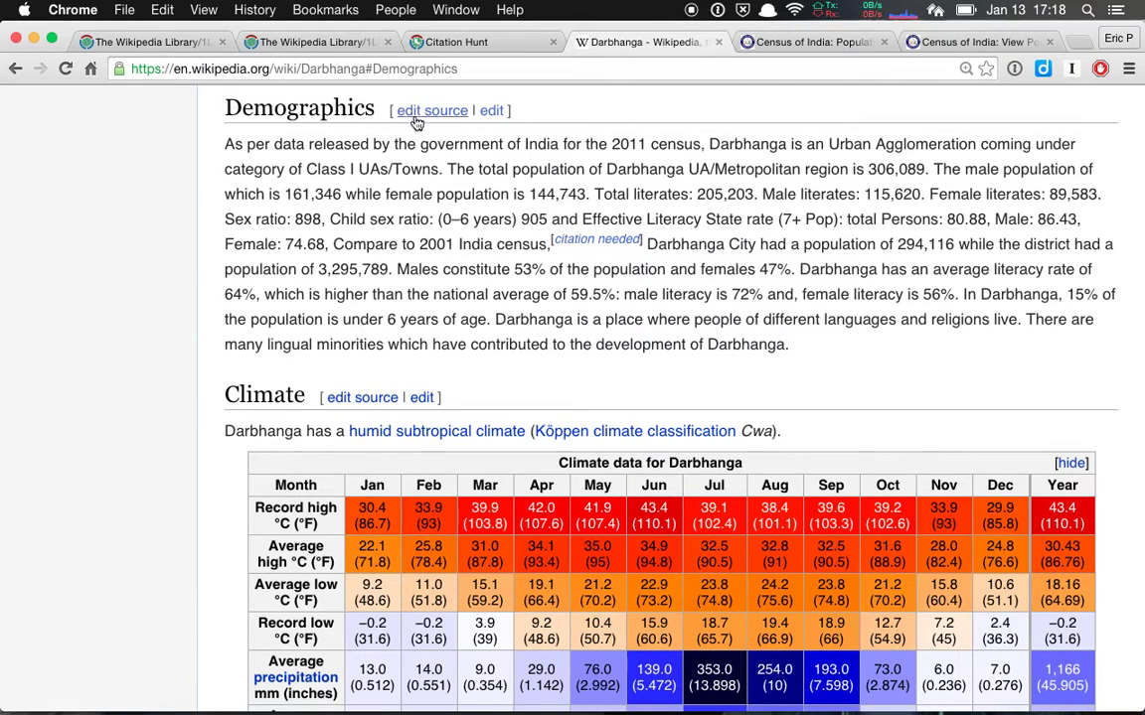
# Open Demographics in VisualEditor and delete the stray space before the comma after Urdu
pyautogui.click(493, 111)
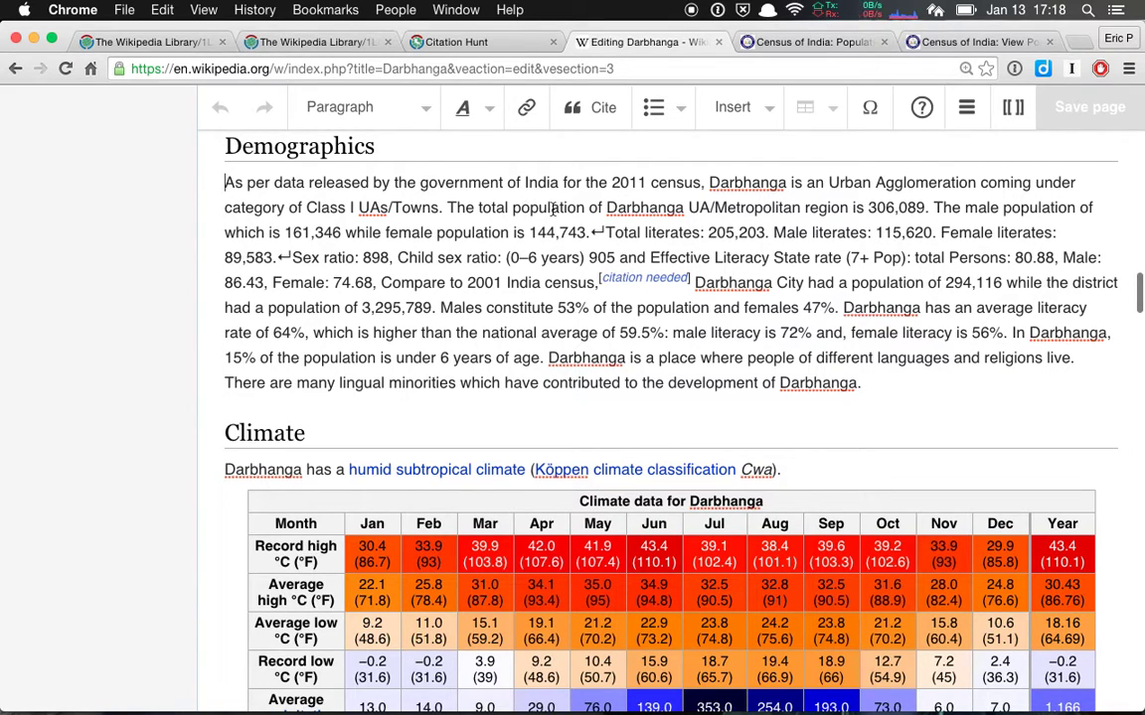
pyautogui.scroll(1, 553, 209)
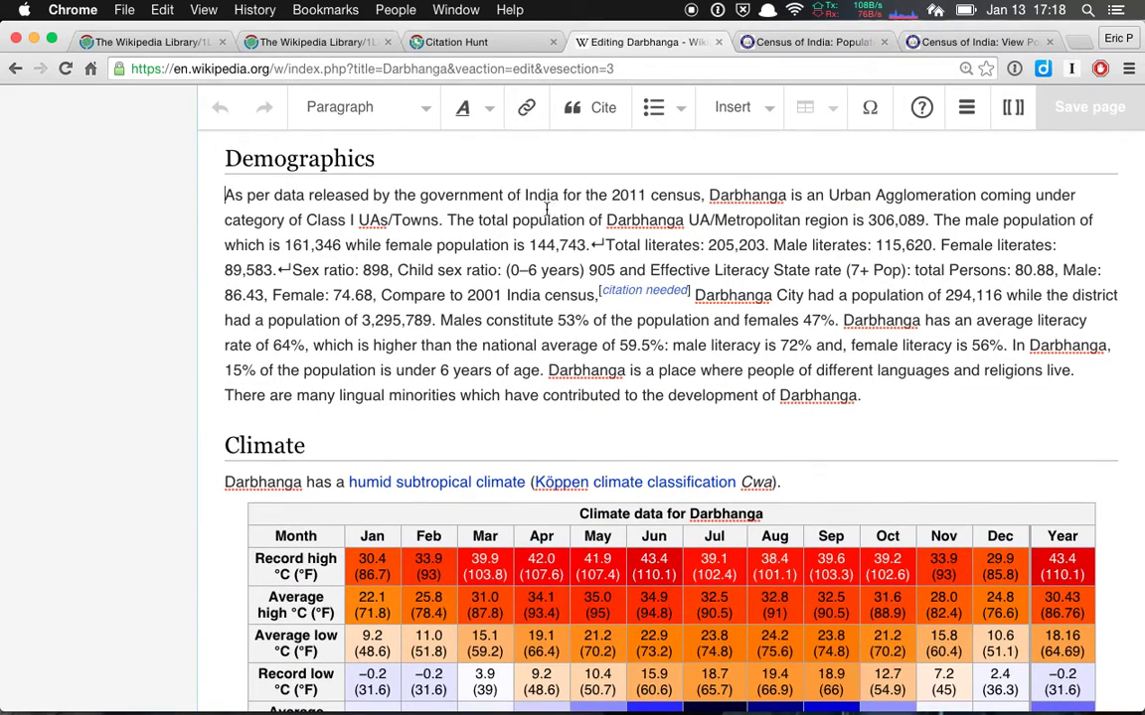
pyautogui.scroll(5, 219, 298)
pyautogui.click(693, 301)
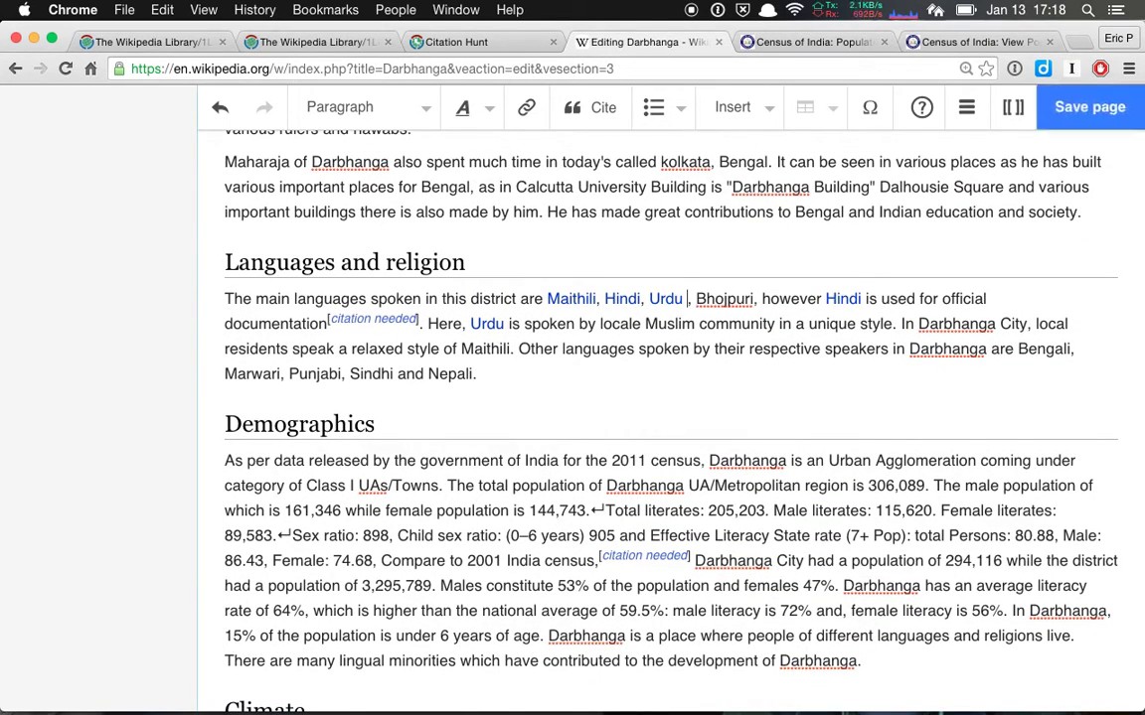
pyautogui.press('Left')
pyautogui.press('Left')
pyautogui.press('BackSpace')
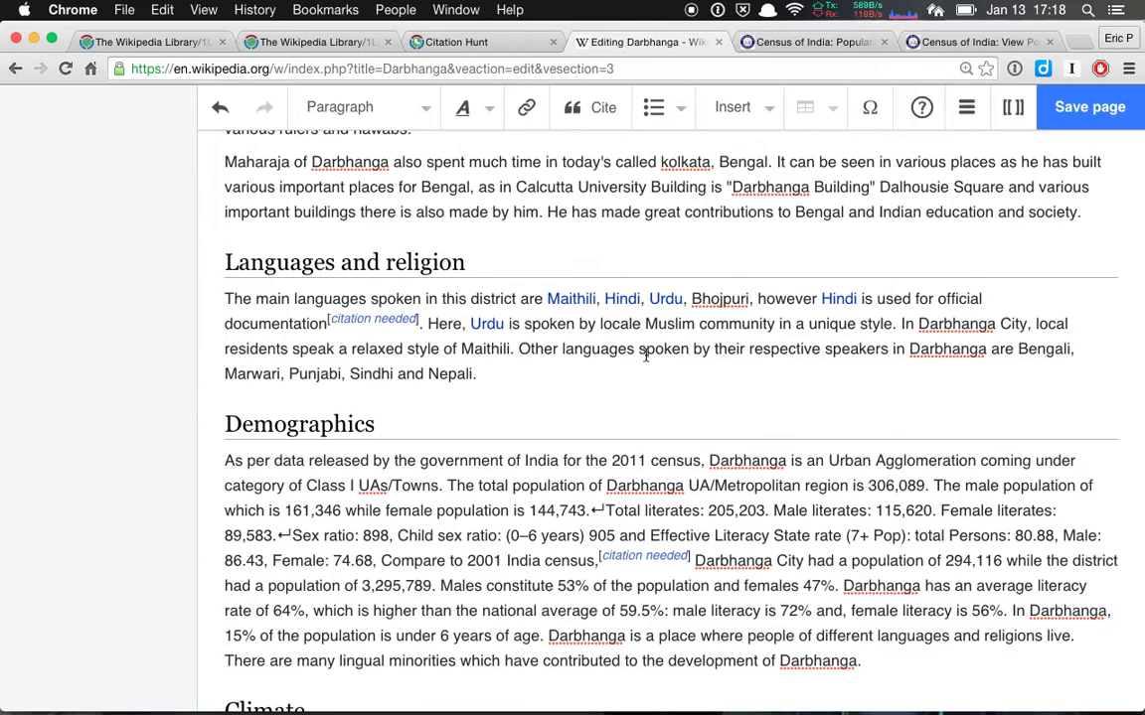
# Delete the [citation needed] tag after the 2001 census population sentence
pyautogui.scroll(-2, 645, 354)
pyautogui.scroll(-1, 558, 417)
pyautogui.scroll(-2, 558, 417)
pyautogui.click(556, 332)
pyautogui.scroll(-1, 596, 358)
pyautogui.click(692, 372)
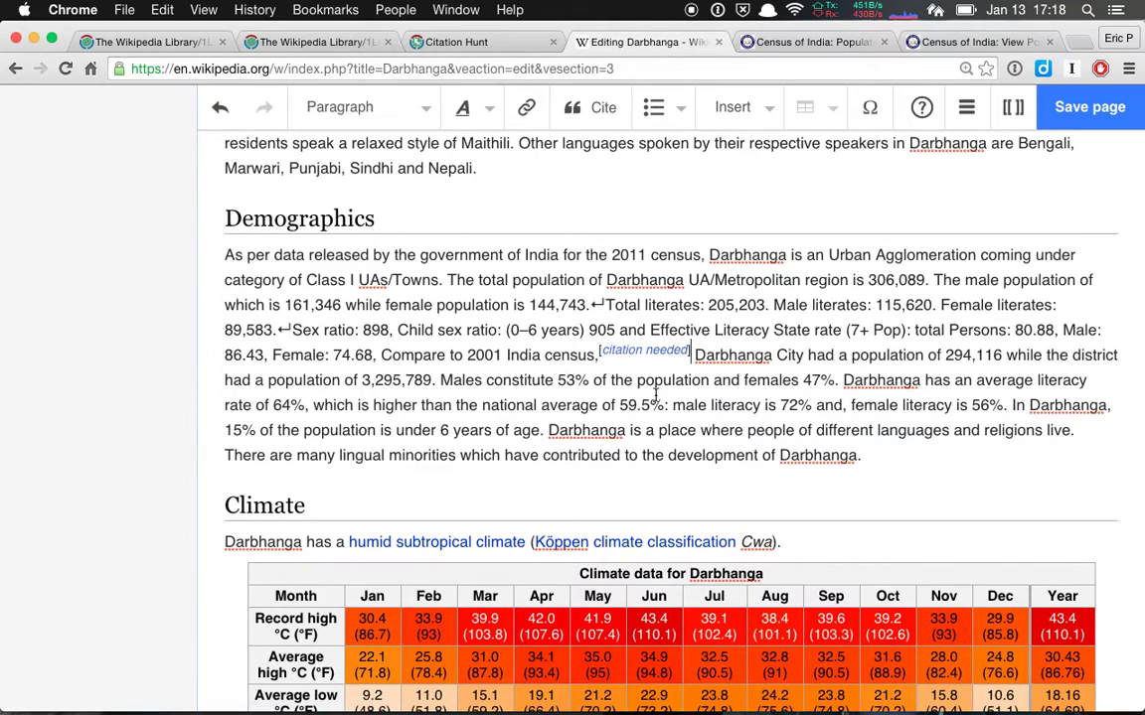
pyautogui.click(641, 350)
pyautogui.press('Delete')
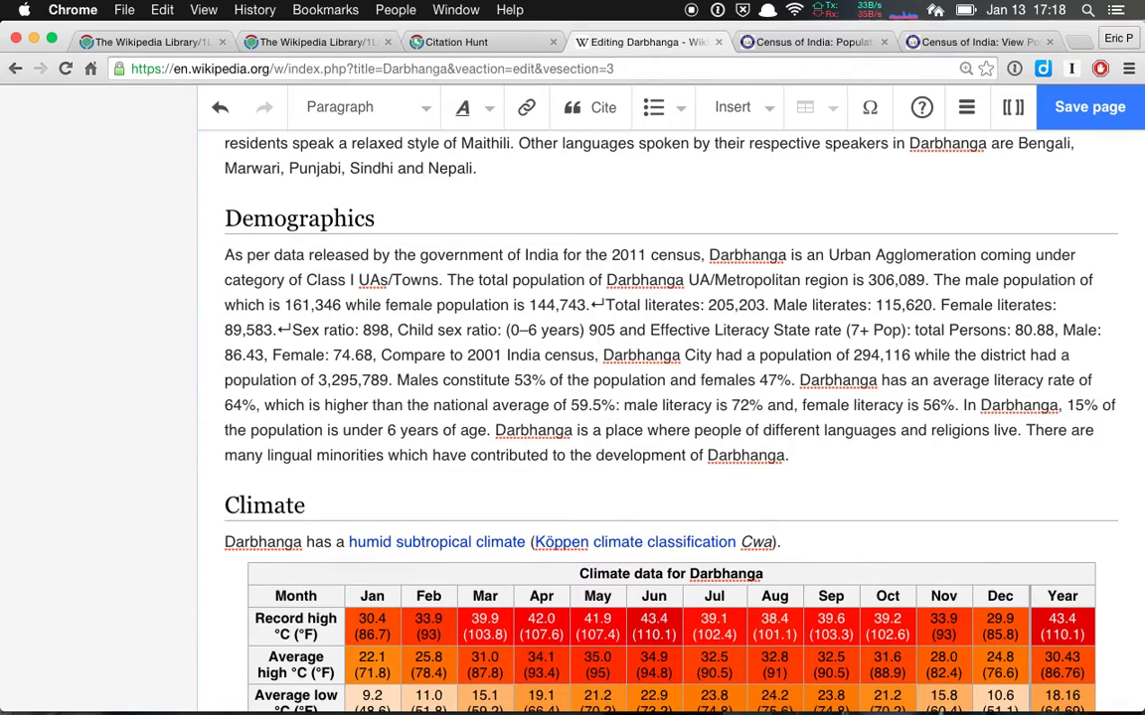
pyautogui.press('Right')
pyautogui.click(759, 358)
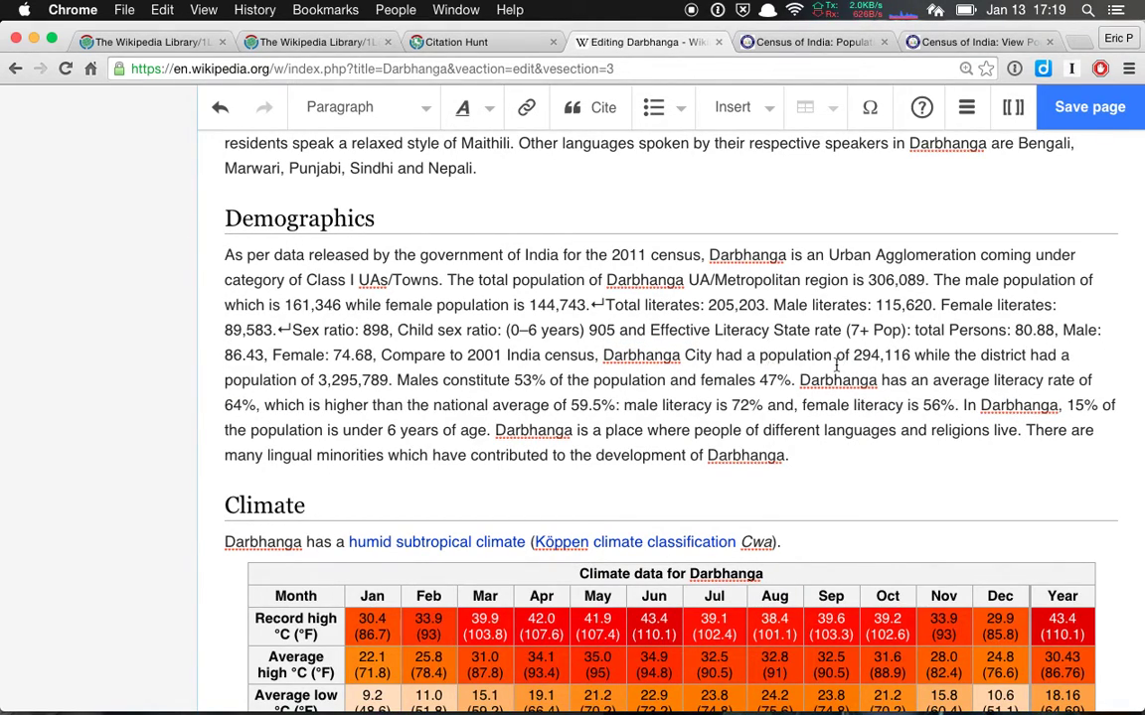